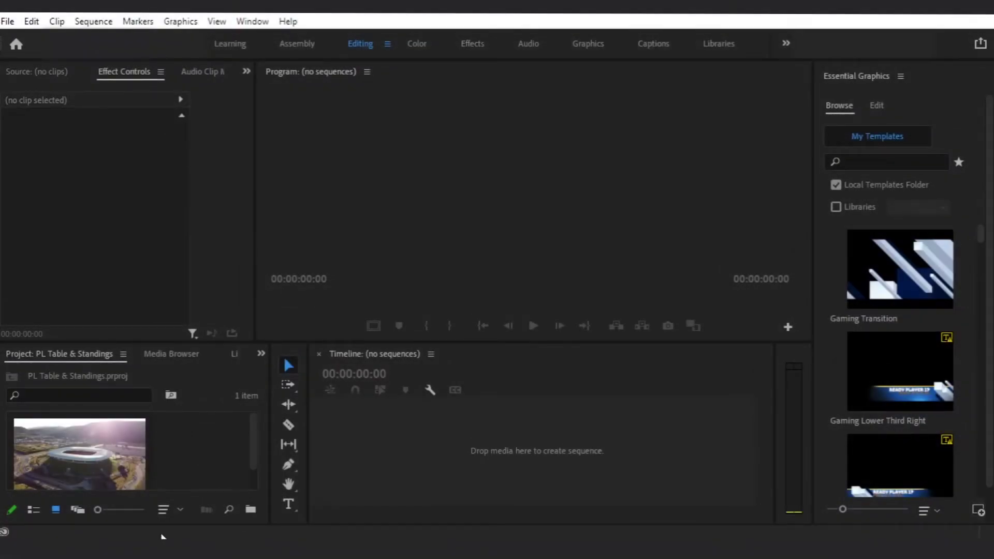
Focus the Project panel and open the File menu to reach the New submenu
click(254, 433)
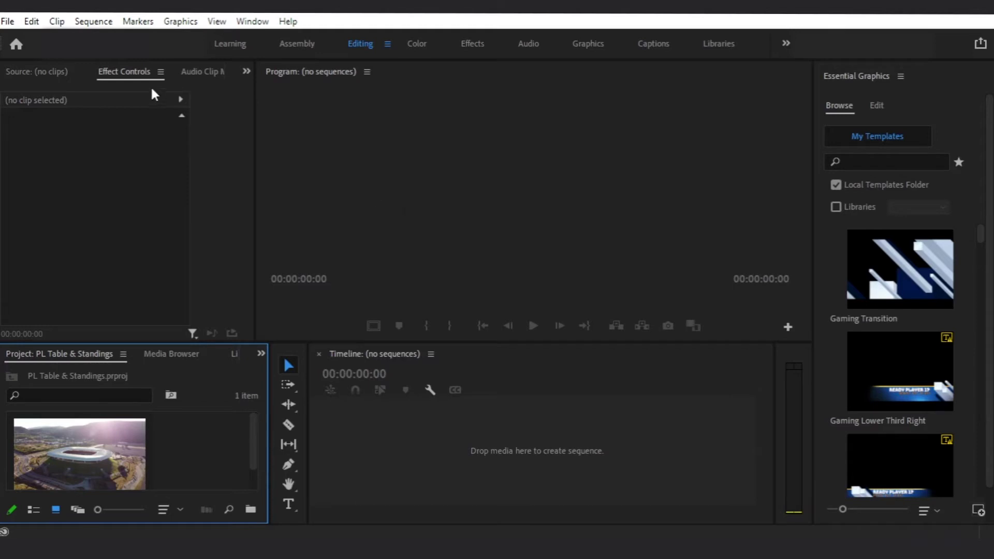
click(8, 21)
Create Sequence 01 from the ARRI 1080p 24 preset, keeping 24 fps Timecode display
mouse_move(49, 41)
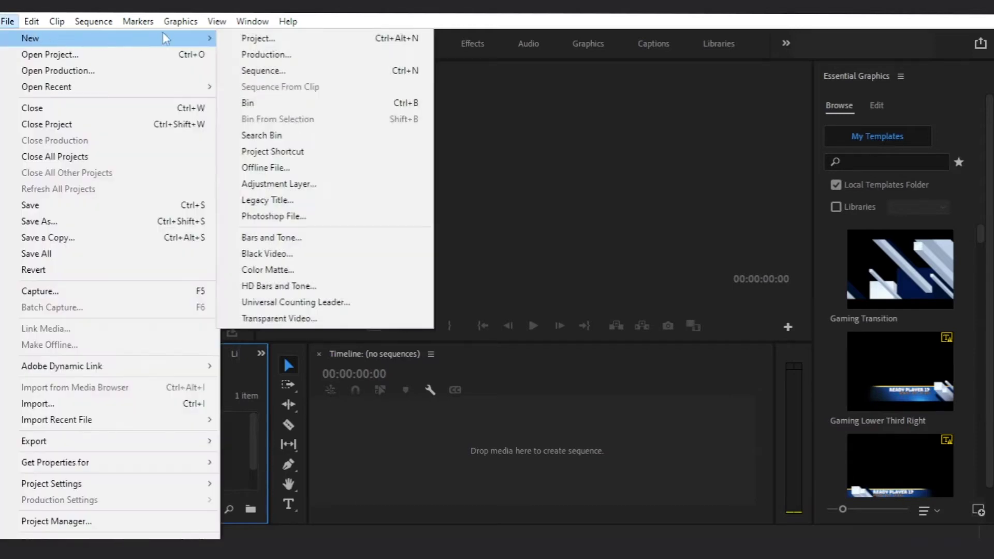
click(389, 69)
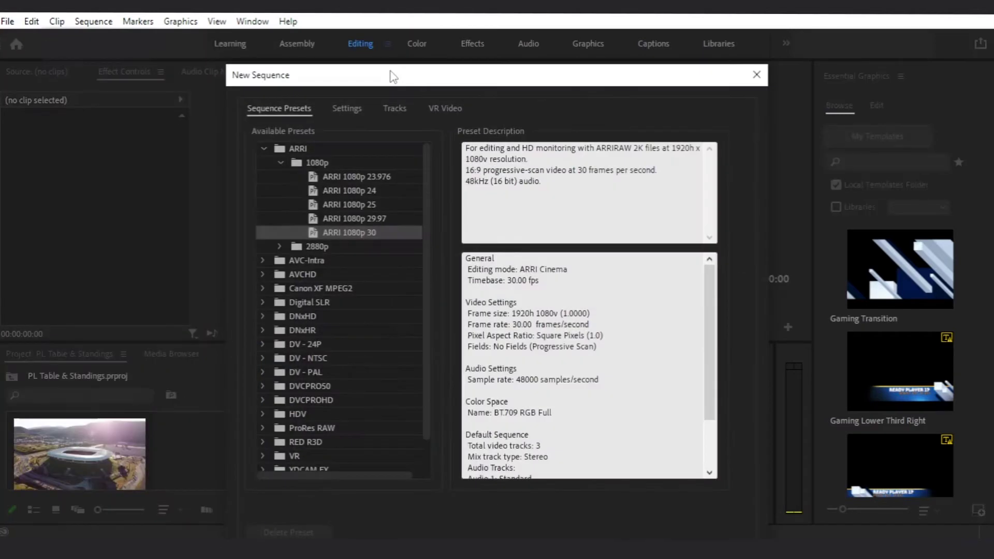
click(356, 191)
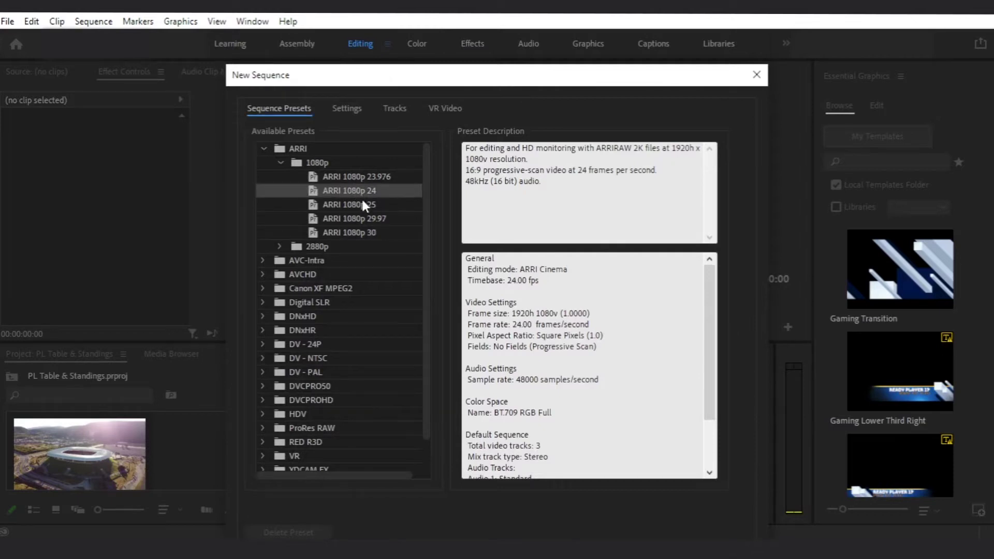
click(348, 110)
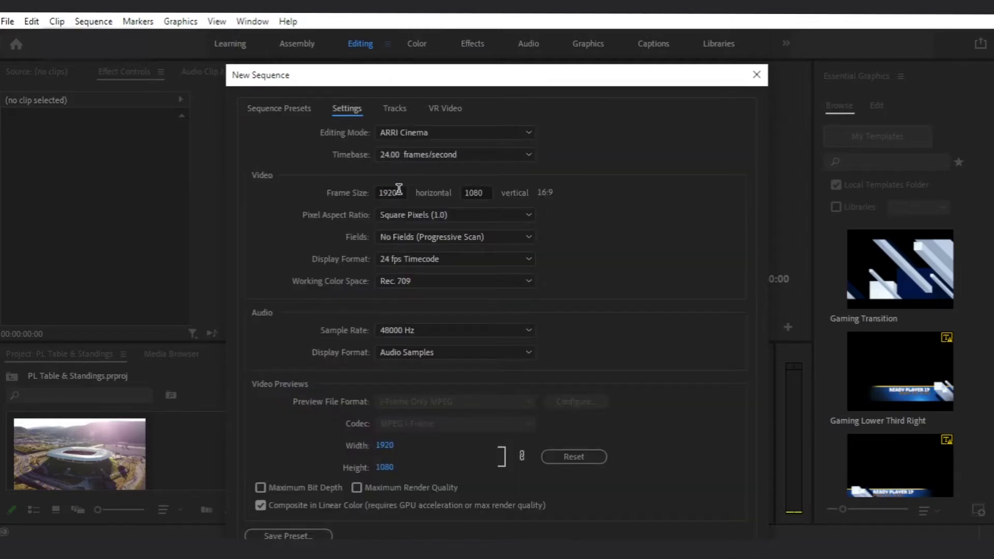
click(431, 256)
click(430, 255)
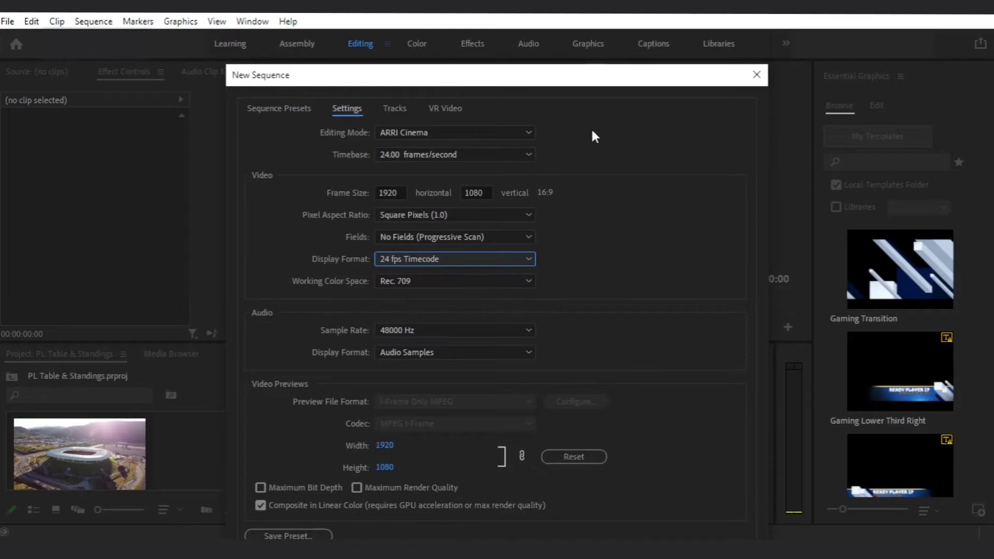
drag(572, 77, 561, 11)
click(604, 533)
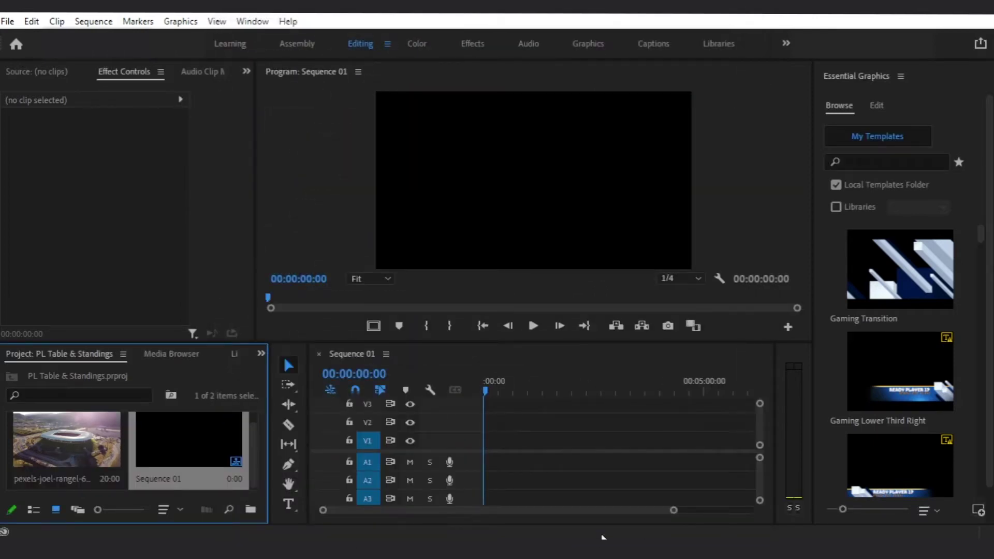
Install the PL Table & Standings .mogrt file into Essential Graphics
click(849, 78)
click(252, 21)
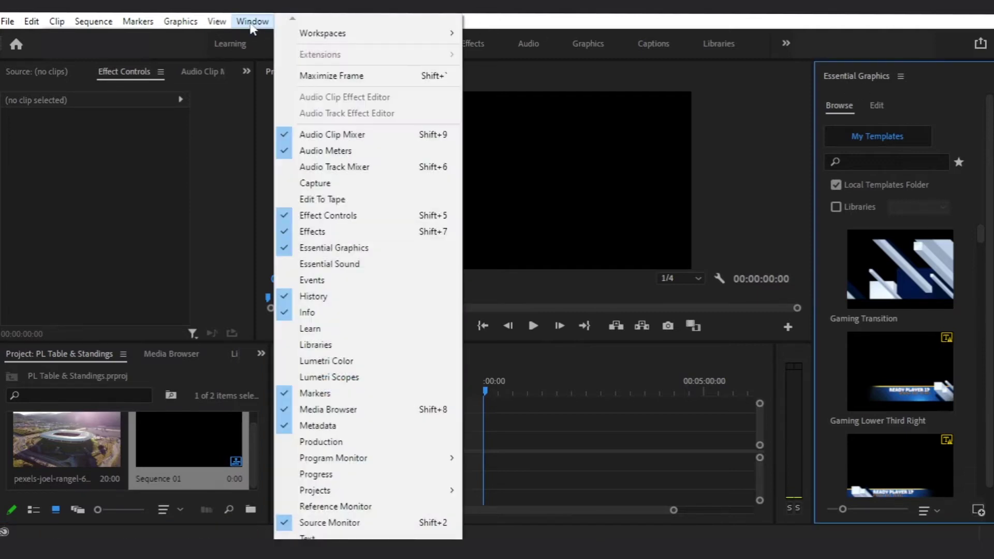
click(405, 253)
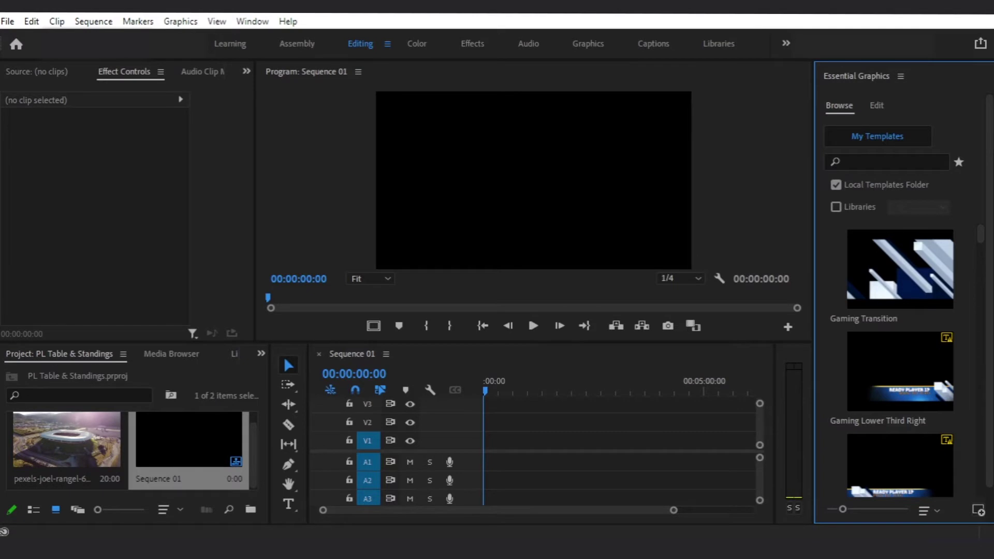
click(978, 511)
double_click(189, 133)
Search the templates for 'pl' to confirm the install, then clear the search
click(861, 163)
text(p)
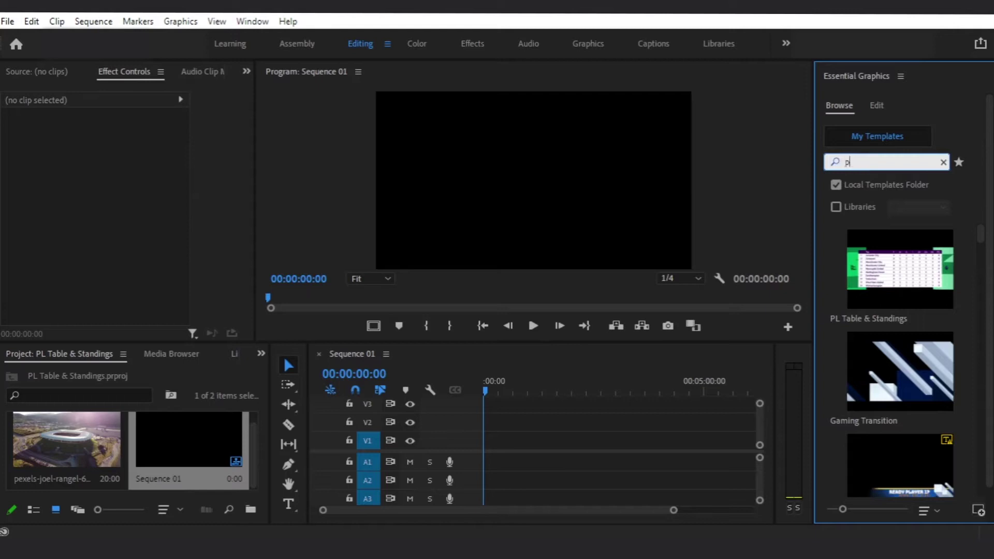
text(l)
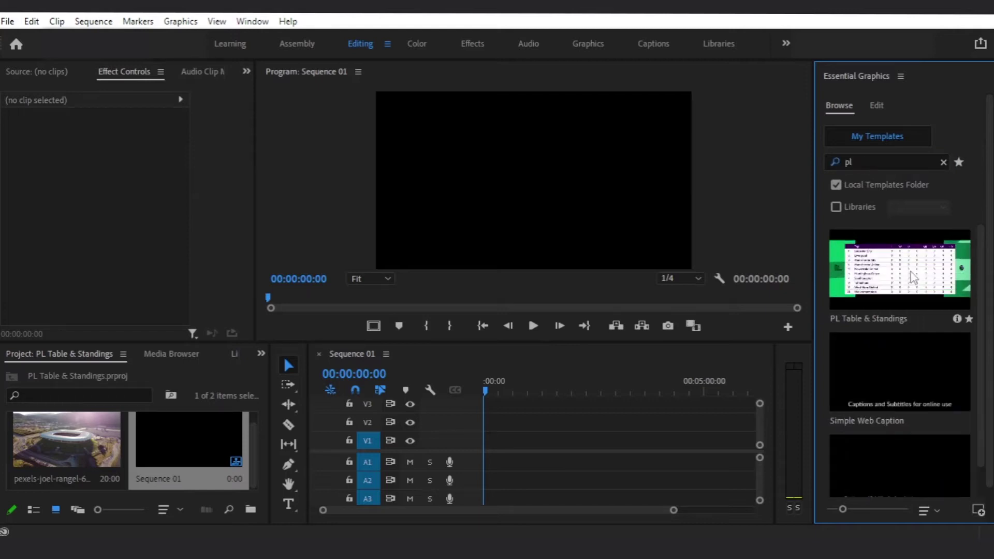
click(943, 162)
click(937, 511)
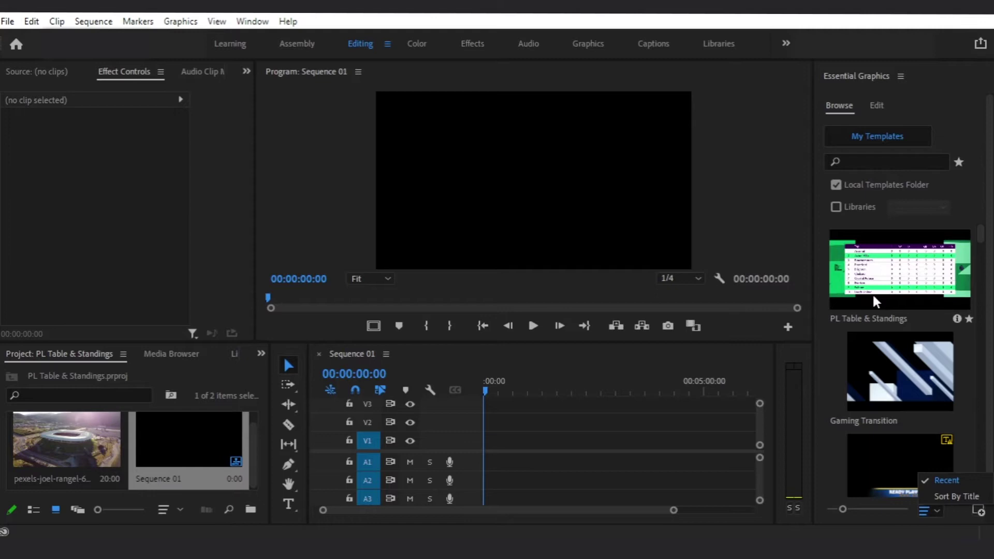
Drop PL Table & Standings onto V1, keep the sequence settings, and preview at 00:00:06:15
drag(872, 293, 486, 440)
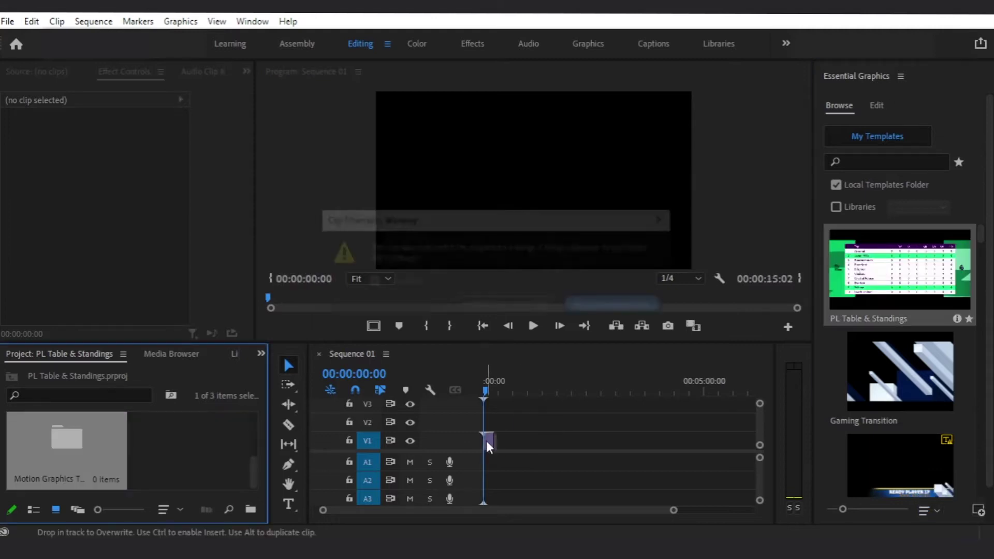
click(617, 305)
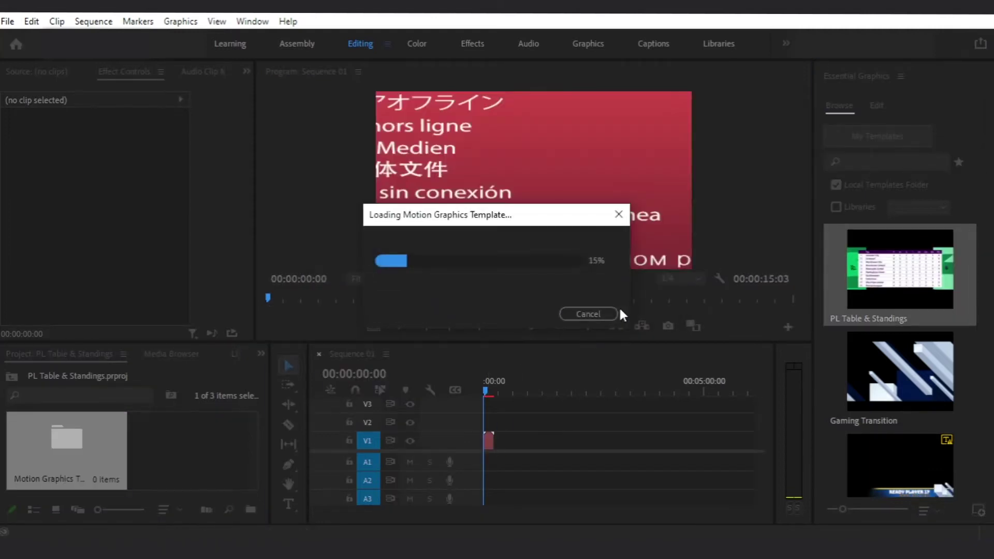
click(519, 393)
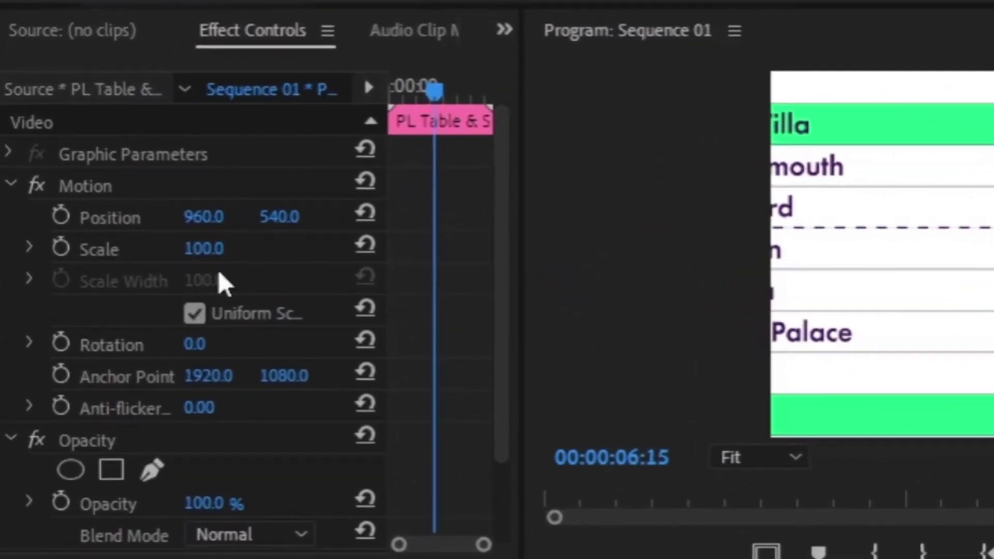
Set the standings graphic's Motion Scale to 50
click(204, 249)
text(50)
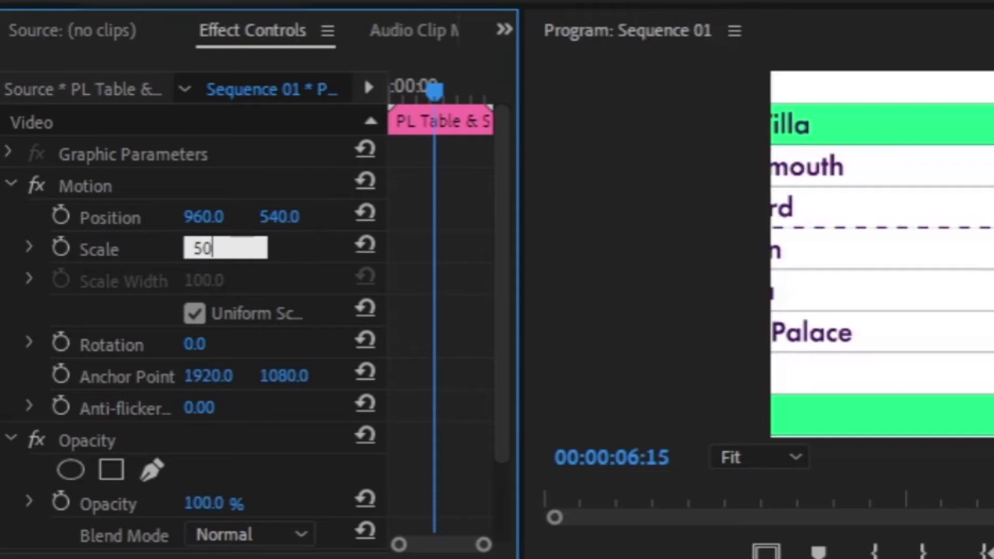
key(Return)
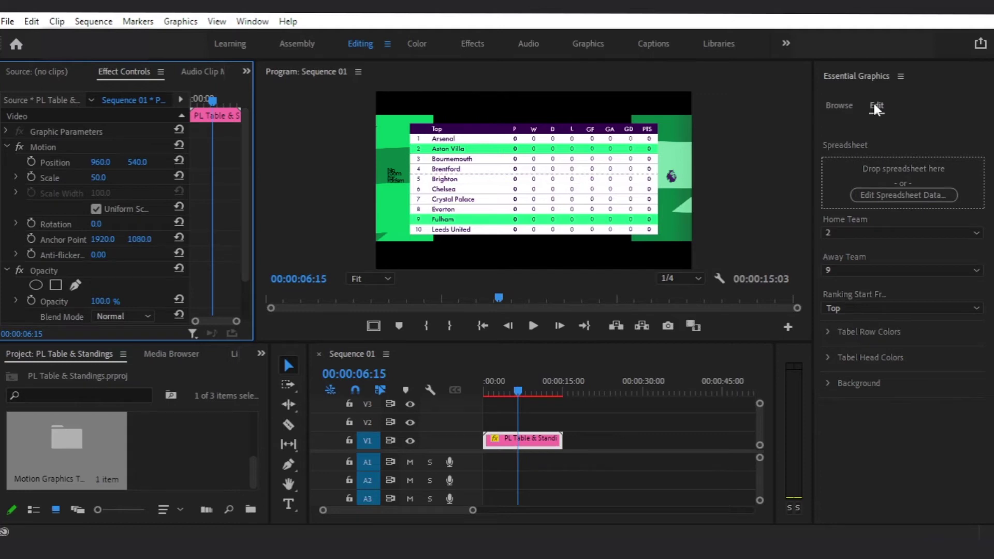
Inspect the table's built-in spreadsheet data, then close it without changes
click(901, 195)
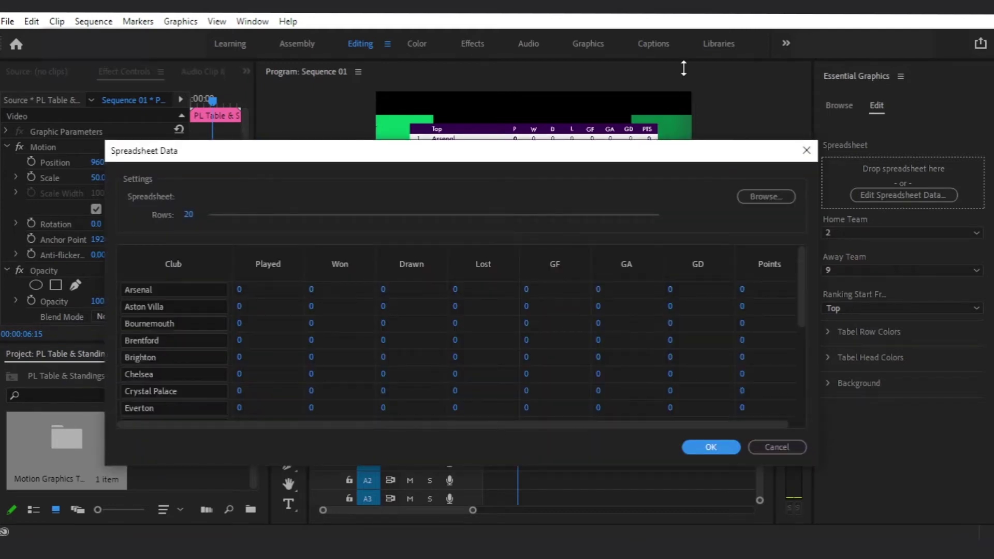
drag(647, 128, 645, 53)
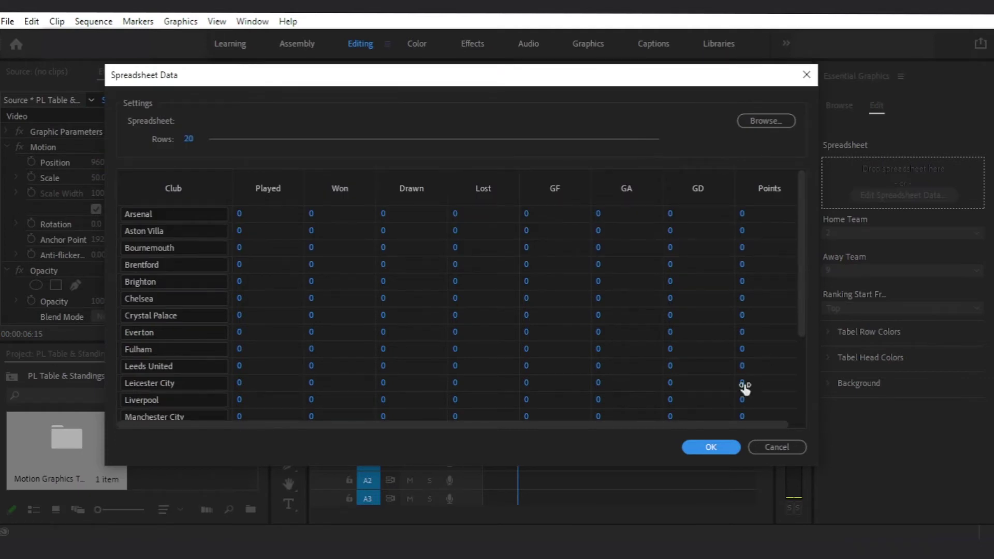
click(712, 448)
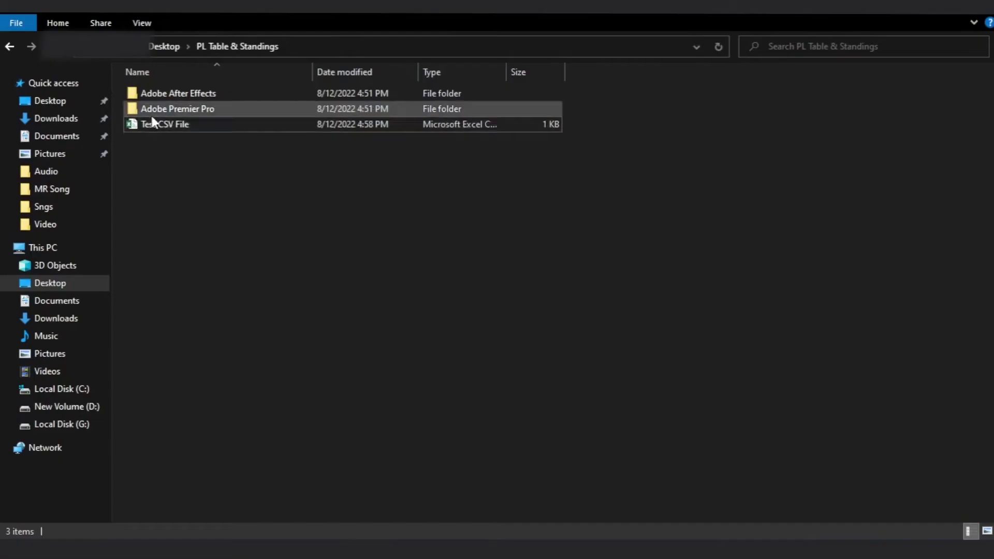
Link Test CSV File.csv to the table and maximize the Program preview
drag(158, 124, 865, 190)
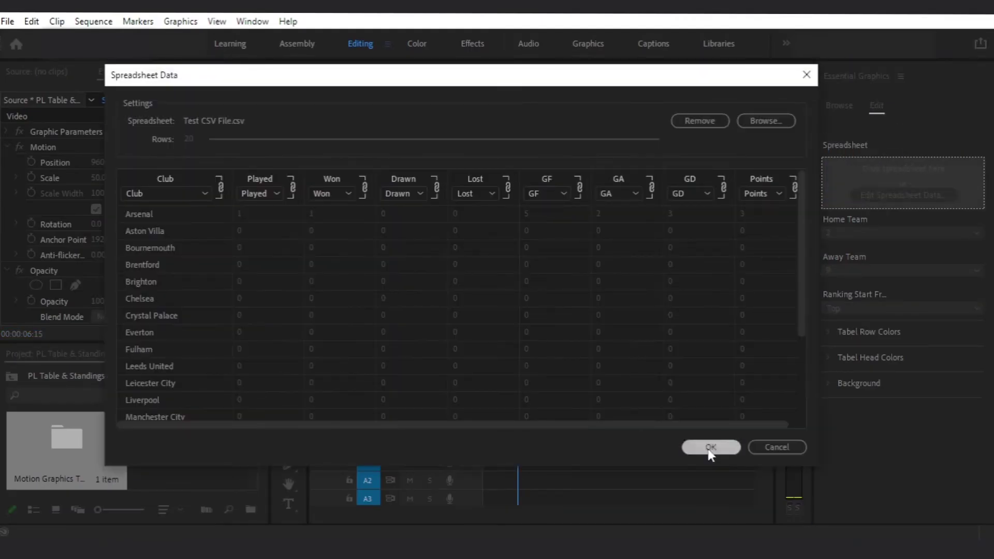
click(707, 447)
double_click(325, 71)
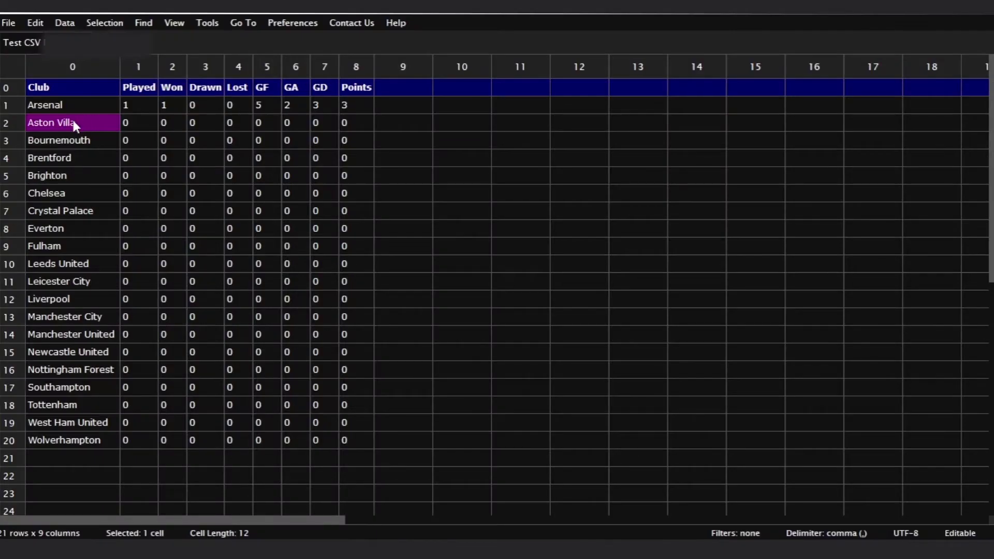
double_click(67, 123)
Change the Aston Villa cell to 'Villa Park' in Modern CSV and save the file
drag(57, 123, 9, 119)
key(BackSpace)
click(71, 123)
text(Park)
click(8, 22)
click(23, 107)
key(alt+Tab)
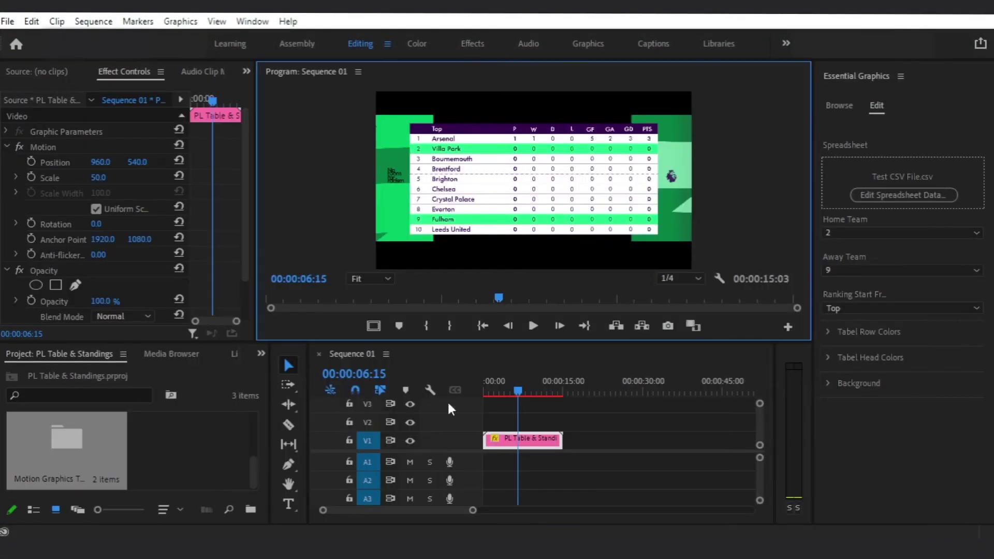
Set Home Team to row 4 and Away Team to None
click(883, 234)
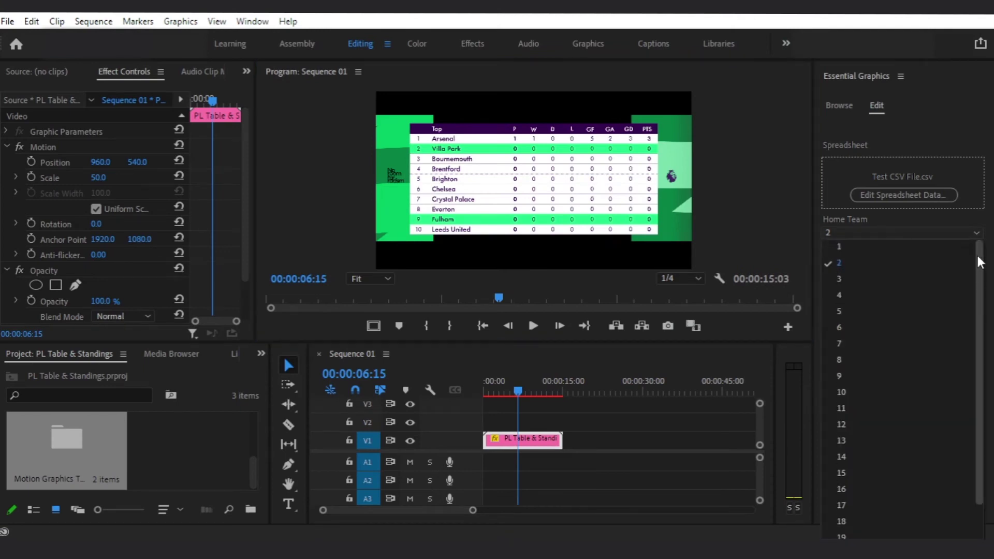
scroll(977, 253, up, 1)
click(856, 295)
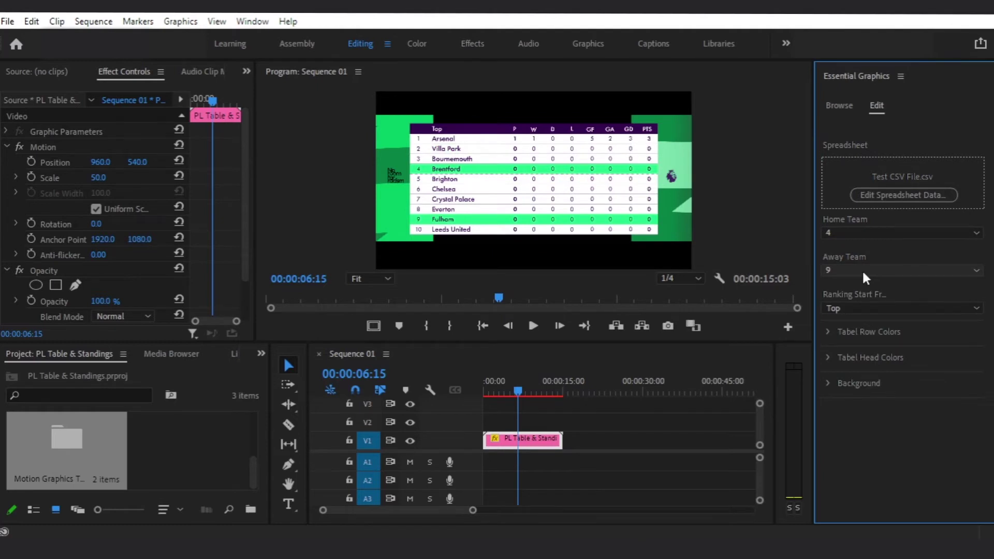
click(861, 269)
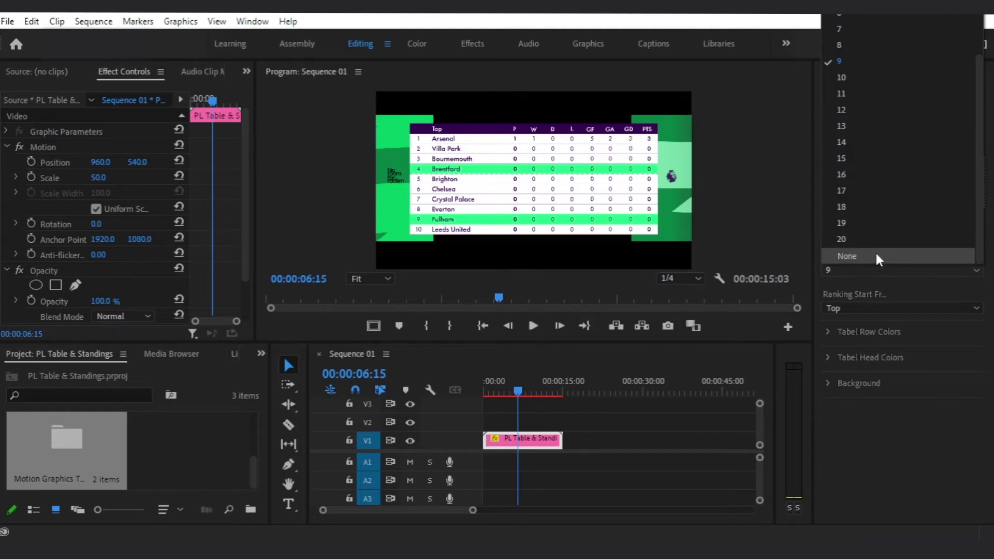
click(877, 256)
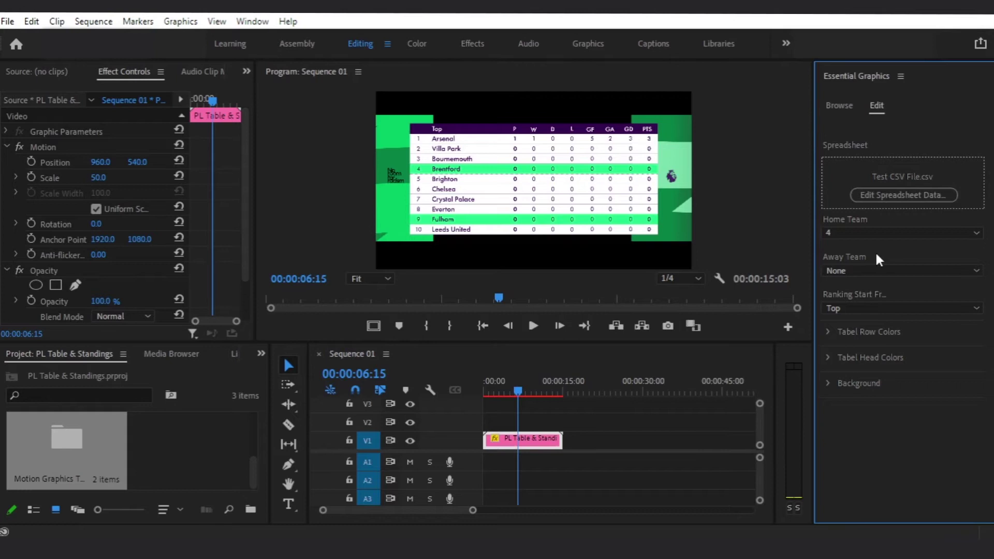
click(890, 307)
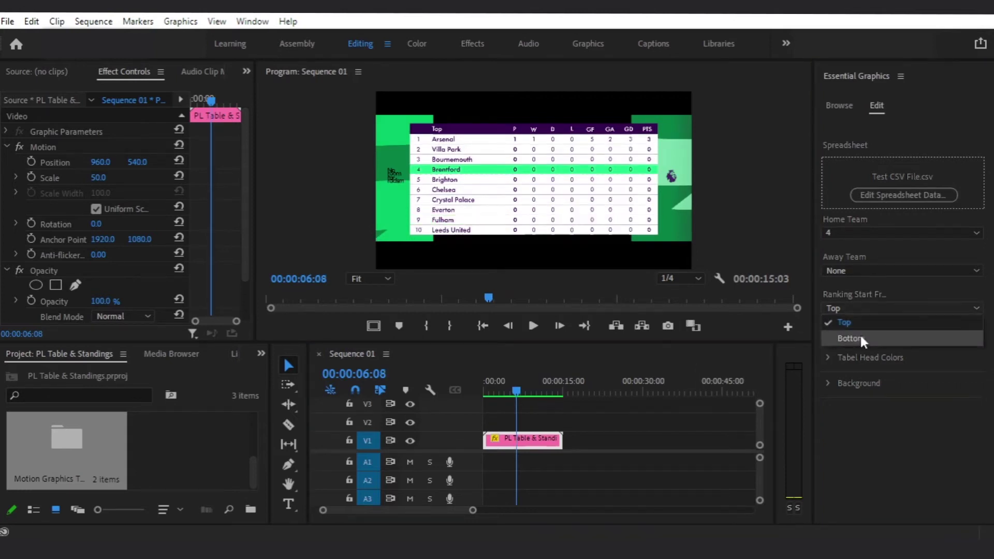
Enlarge the Program Monitor, return to about five seconds, and play the table animation
drag(518, 391, 518, 391)
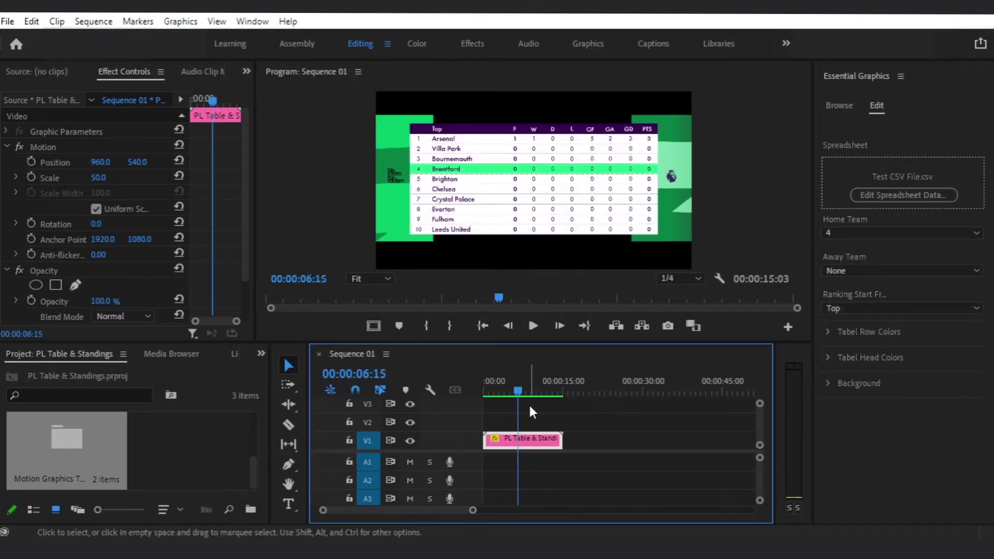
drag(472, 511, 402, 515)
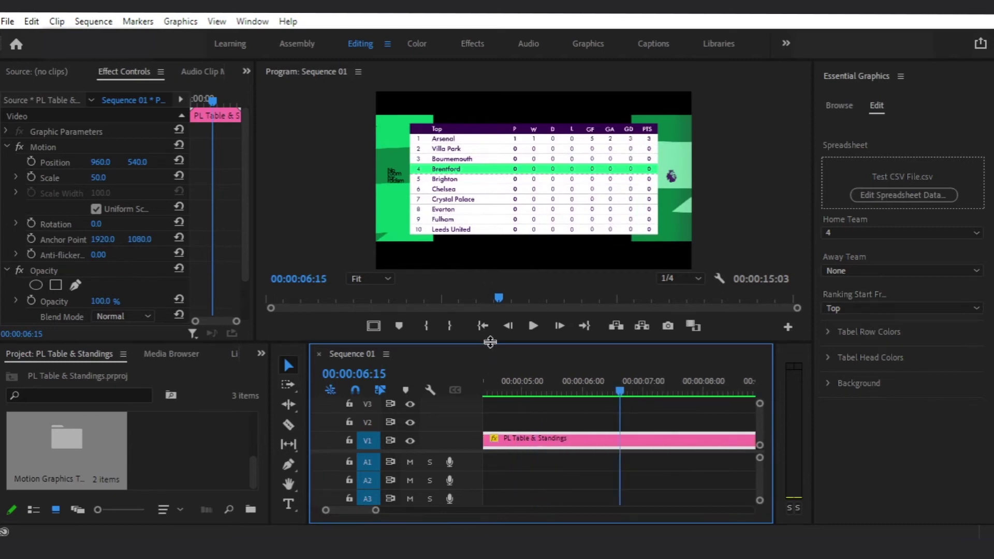
drag(490, 342, 489, 440)
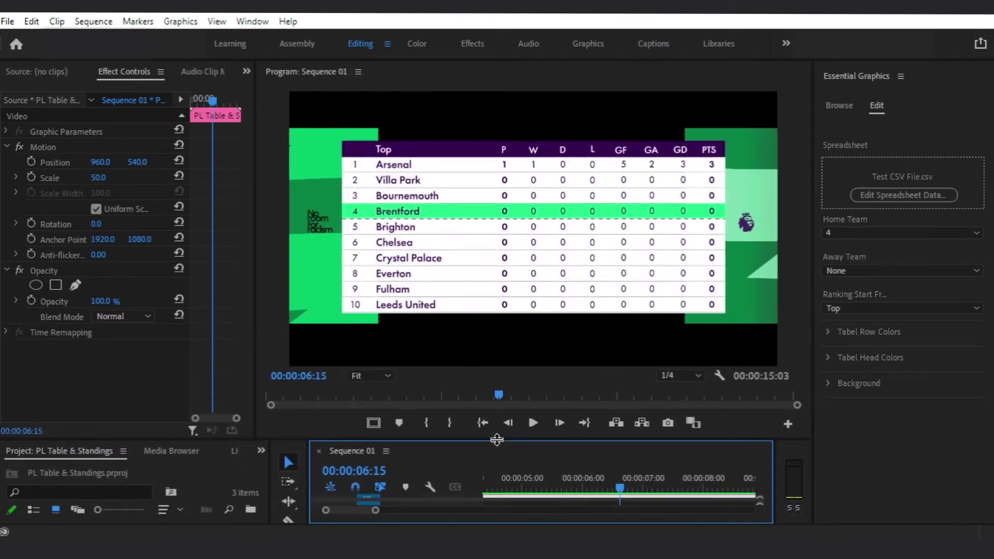
drag(622, 494, 588, 476)
key(space)
key(space)
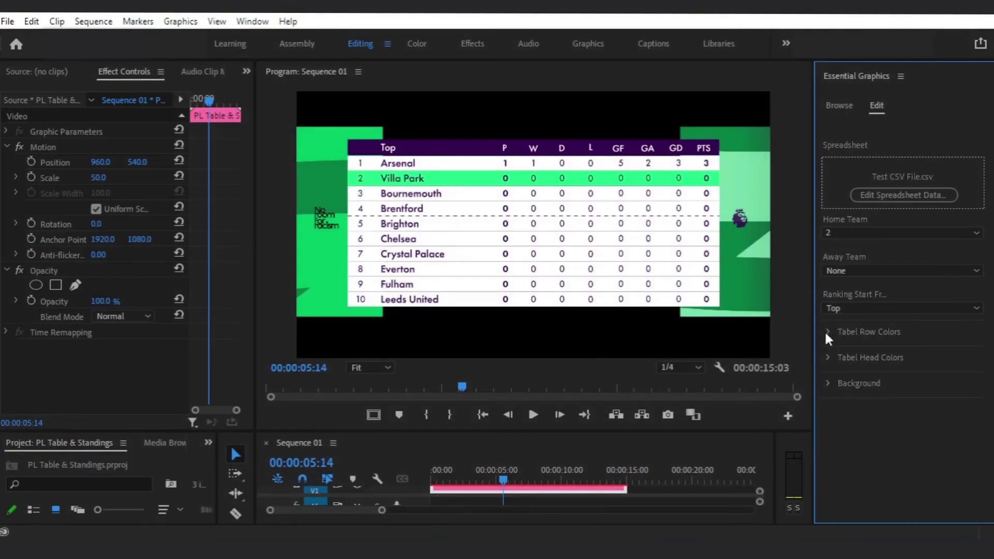
click(827, 331)
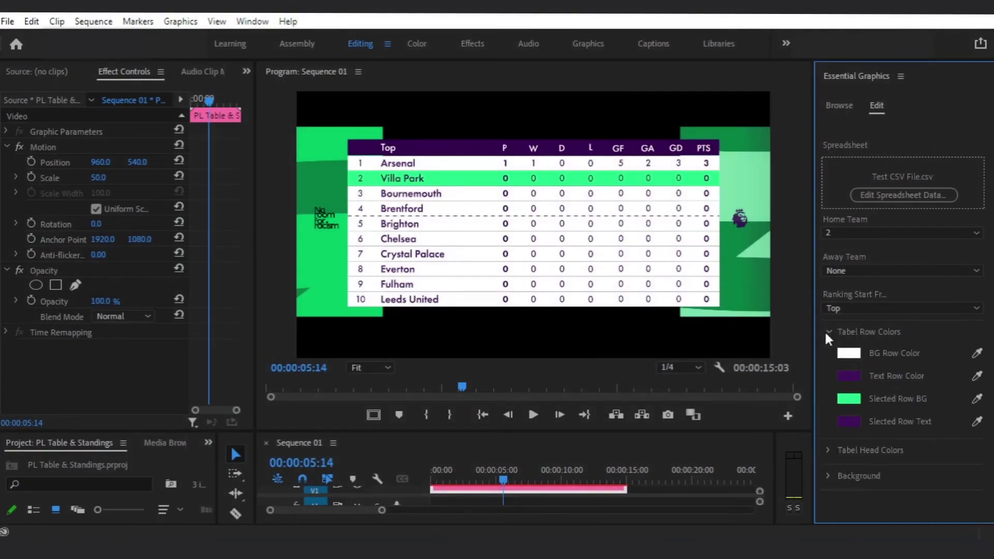
Color the table rows crimson with white row text
click(849, 354)
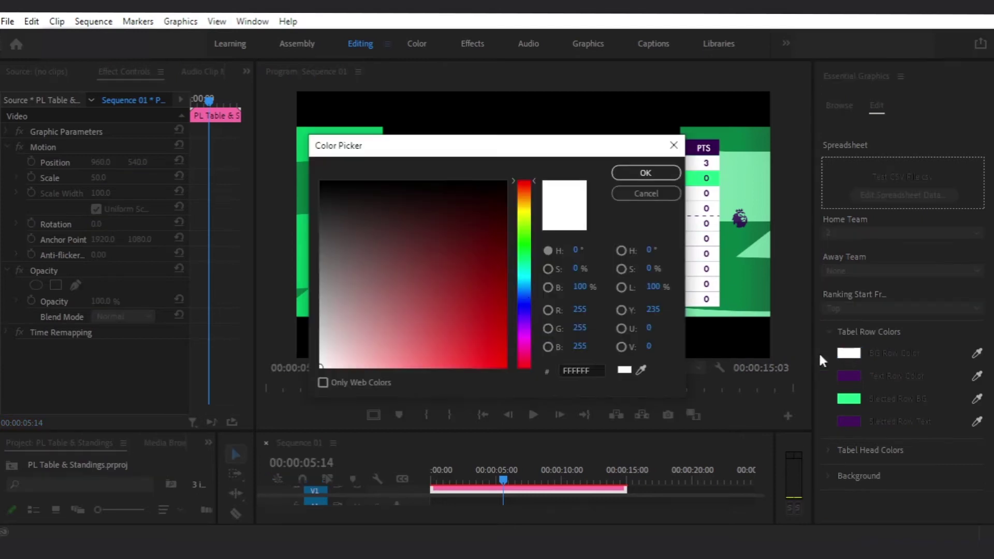
click(522, 351)
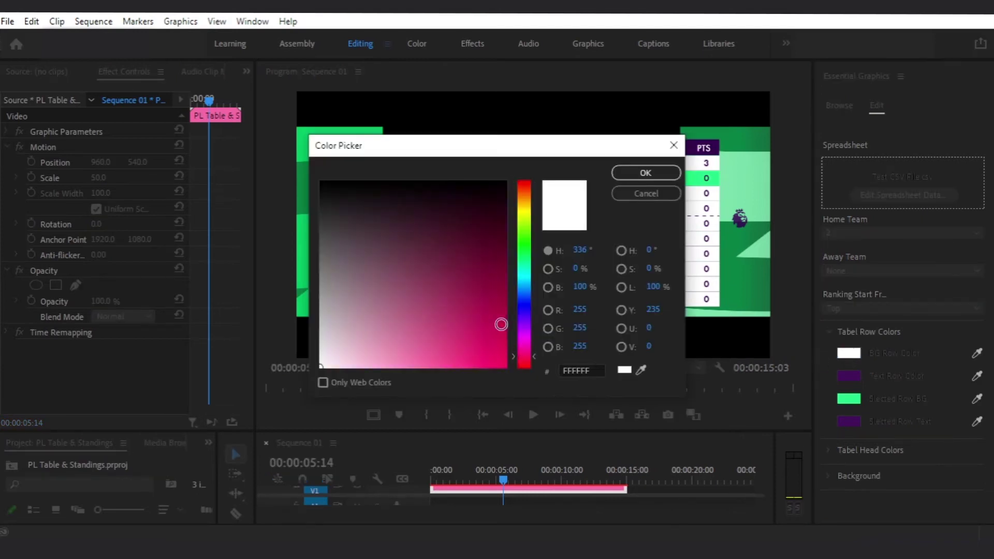
click(503, 323)
click(645, 173)
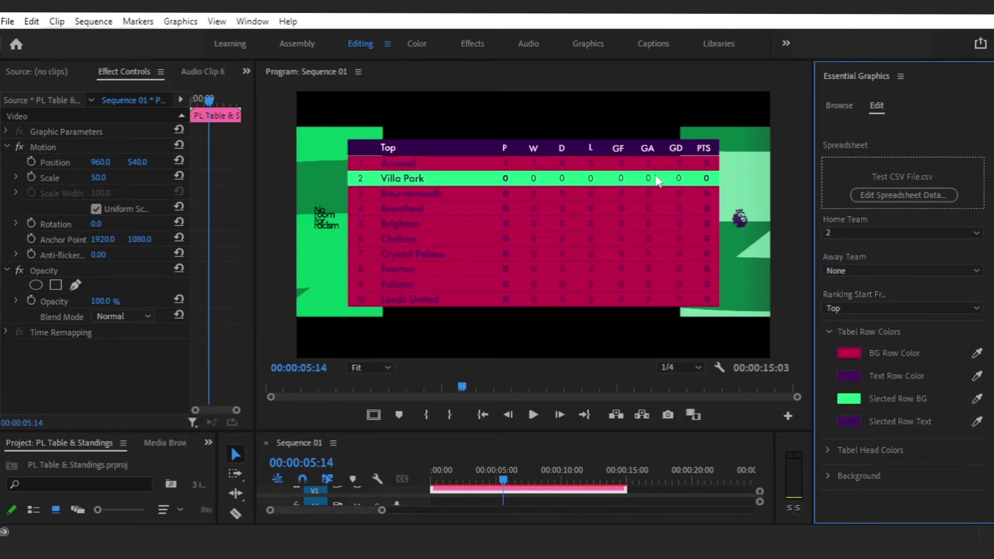
click(849, 377)
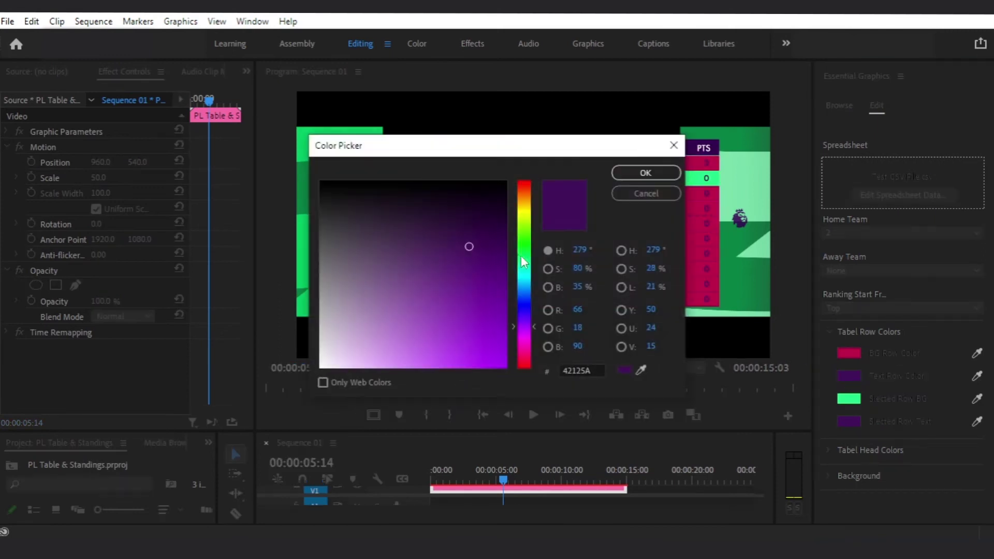
drag(421, 273, 321, 366)
click(646, 172)
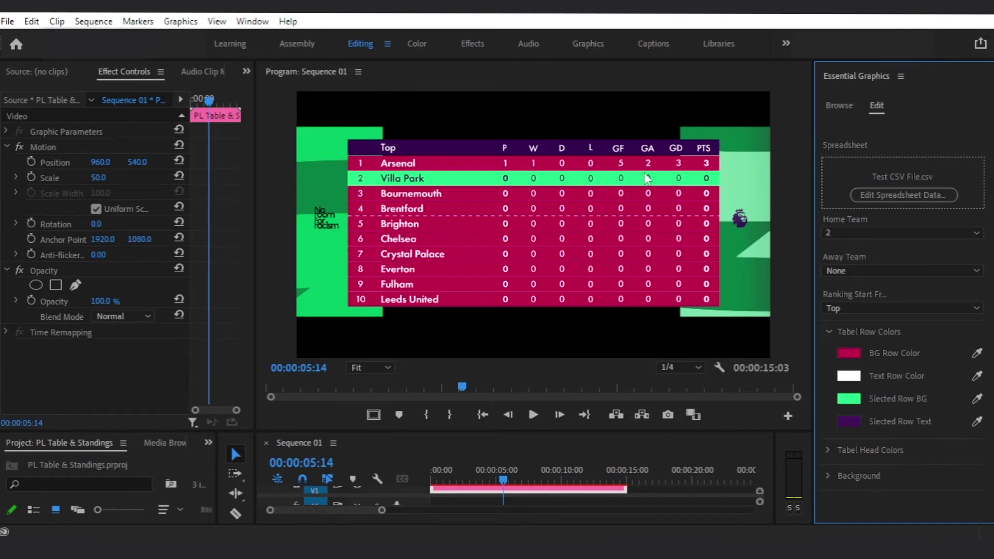
Give the highlighted row a dark maroon (3E021D) background and FFFFFF text
click(849, 399)
drag(522, 342, 523, 354)
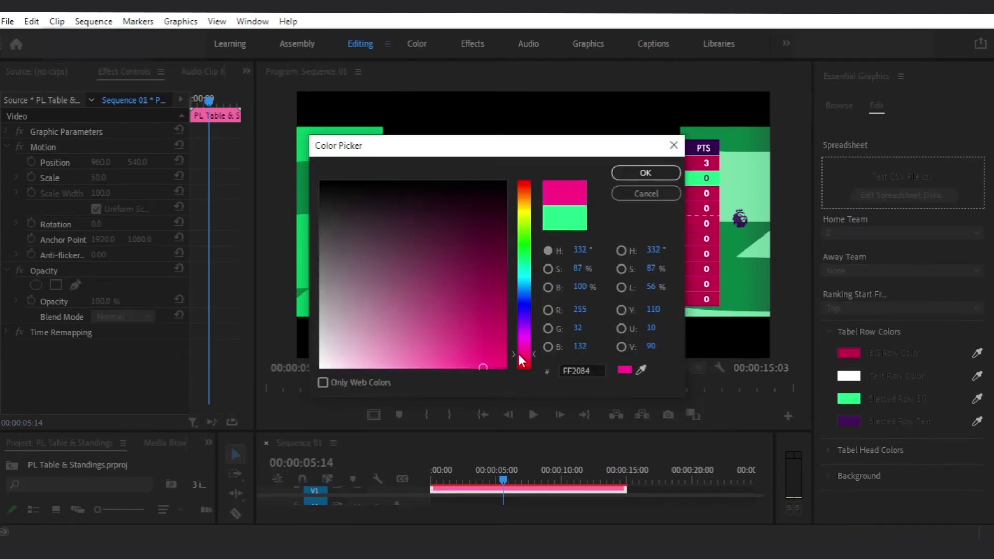
drag(505, 298, 501, 226)
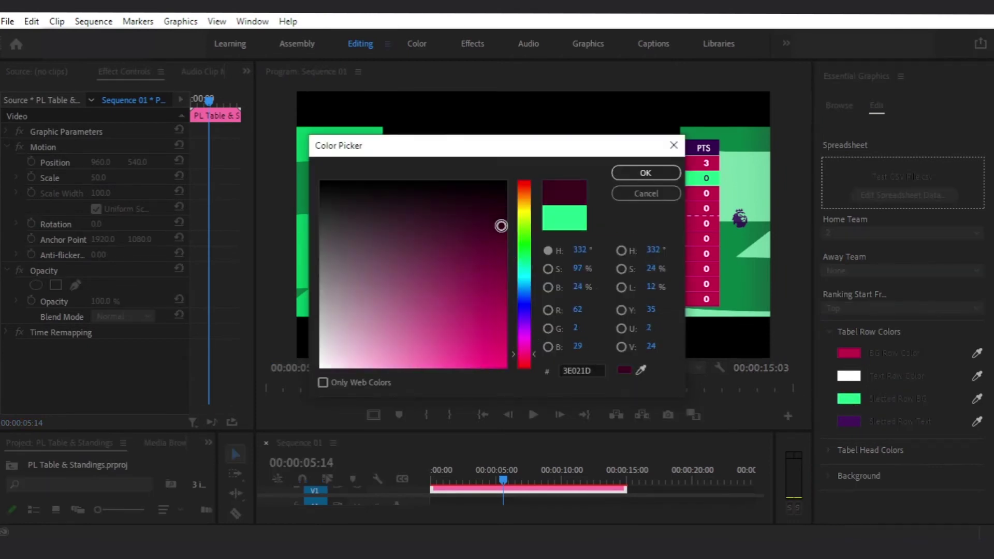
click(646, 173)
click(849, 421)
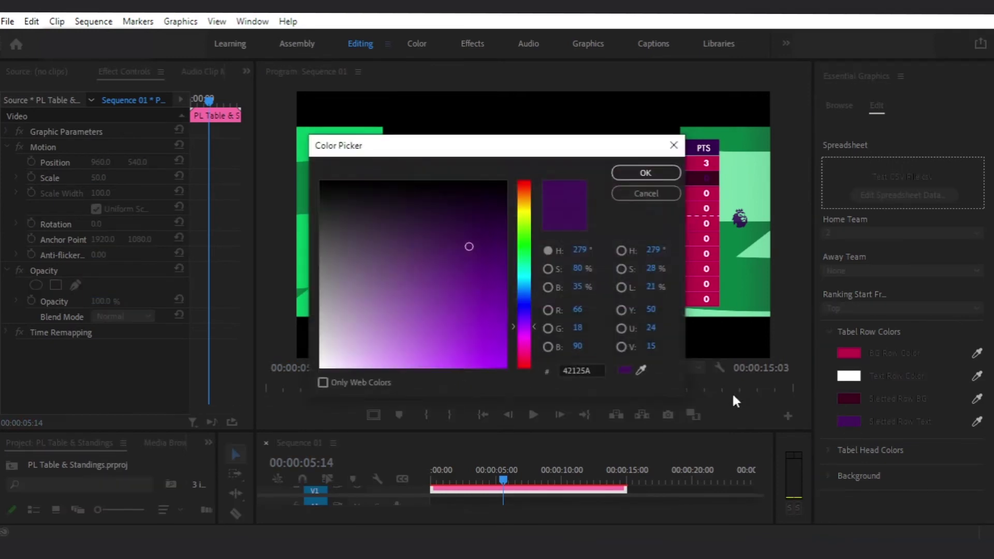
double_click(583, 371)
text(ffffff)
click(630, 176)
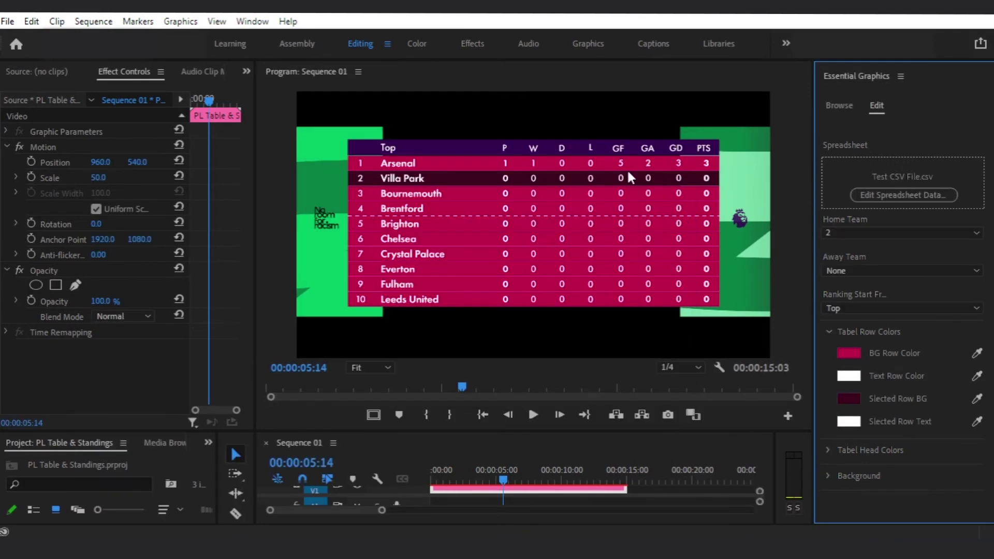
click(827, 333)
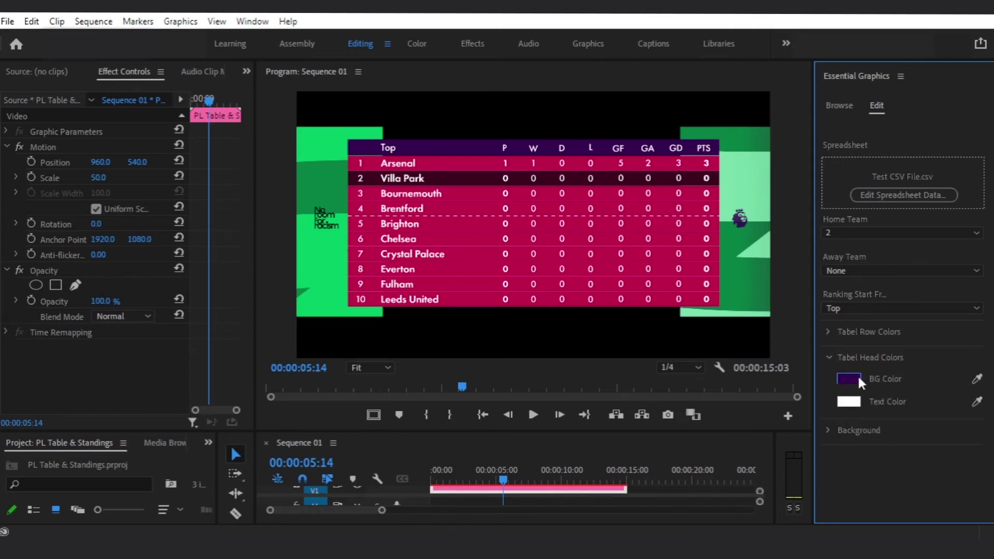
Set the table header background colour to white
click(850, 378)
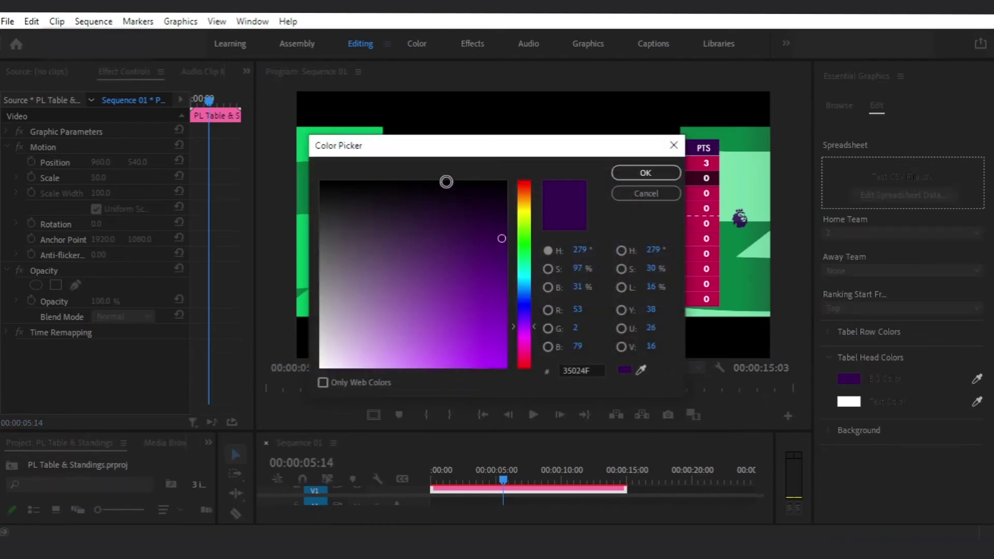
drag(537, 143, 537, 219)
drag(402, 216, 399, 141)
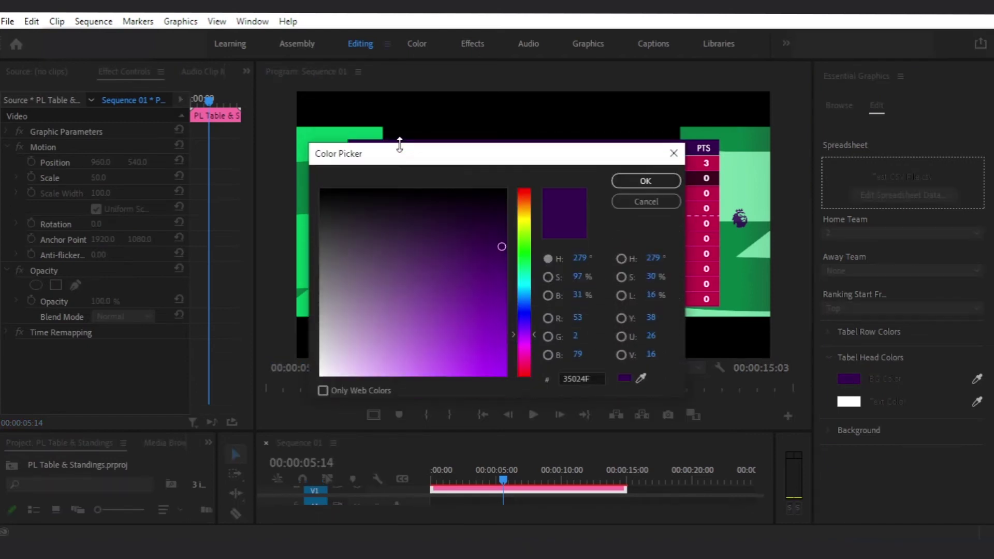
drag(380, 280, 291, 431)
click(647, 182)
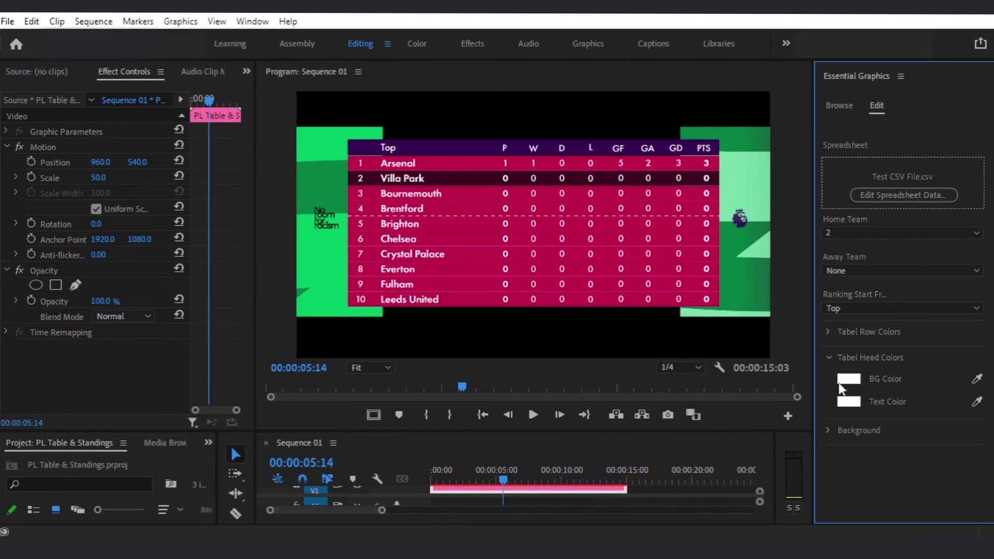
Set the header text colour to dark magenta (820348)
click(850, 404)
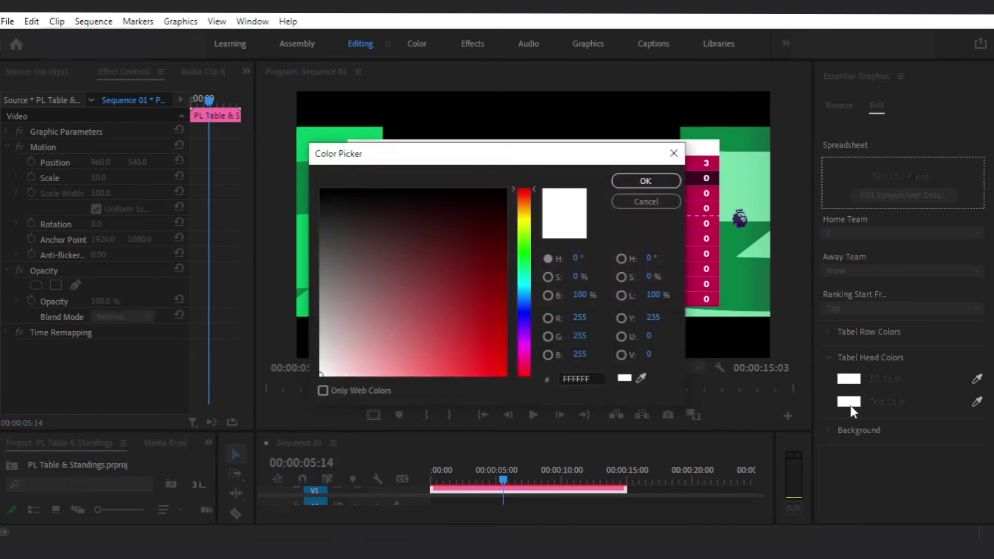
click(520, 357)
click(502, 284)
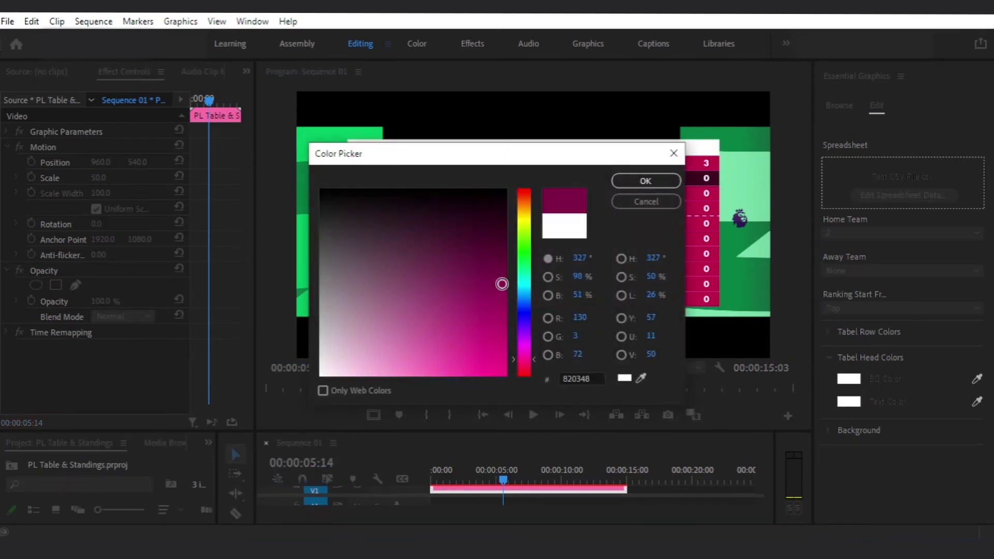
click(504, 270)
click(662, 177)
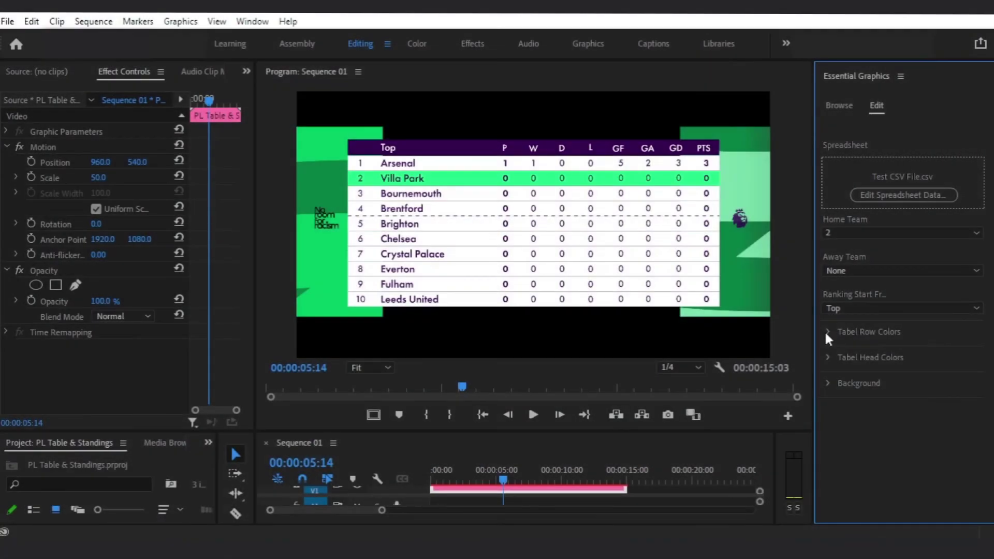
Switch the graphic's Background style from the green Premier League backdrop to Custom BG
click(828, 357)
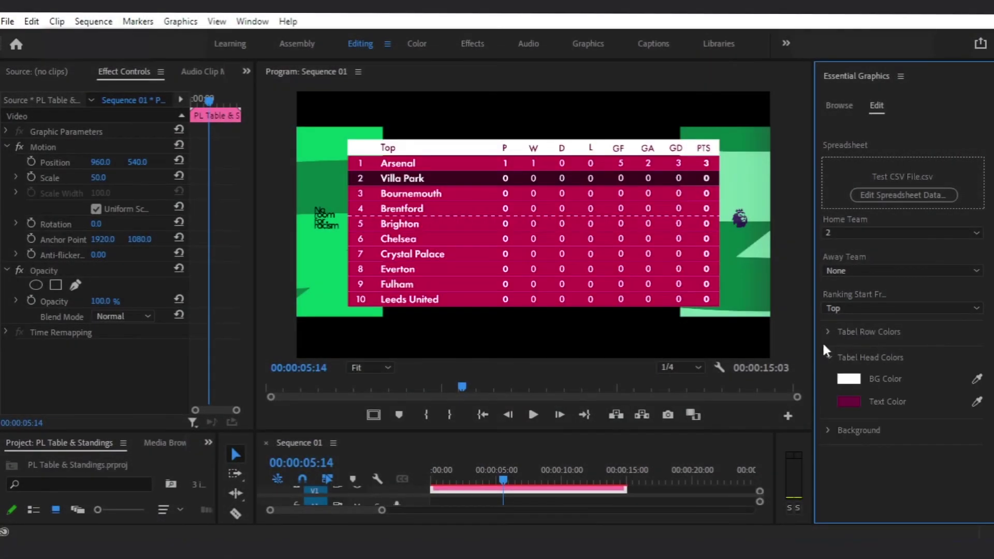
click(828, 358)
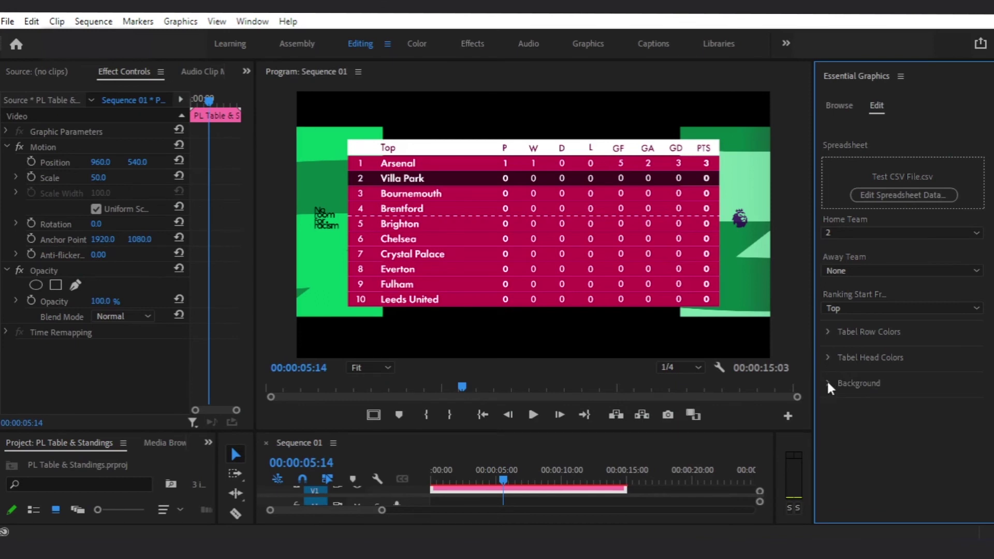
click(828, 382)
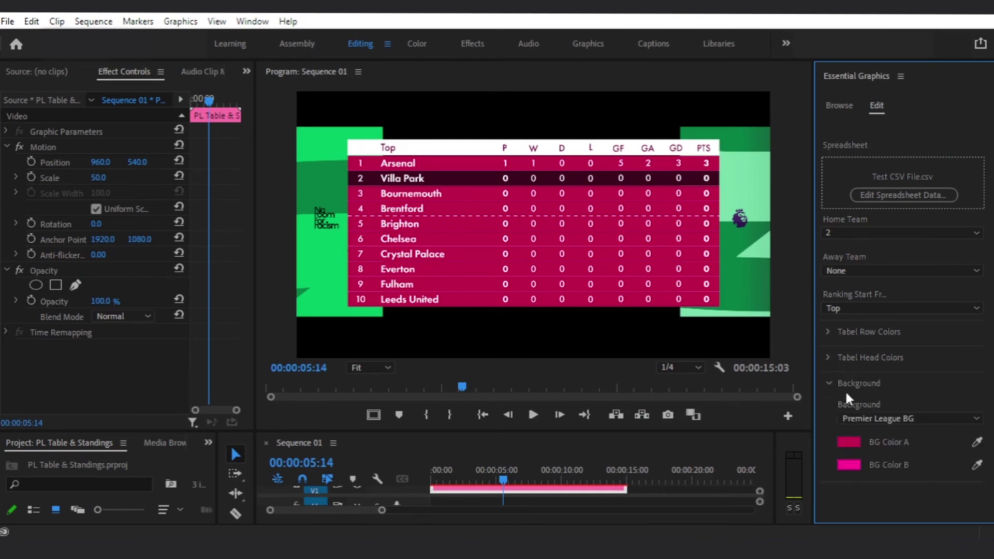
click(916, 418)
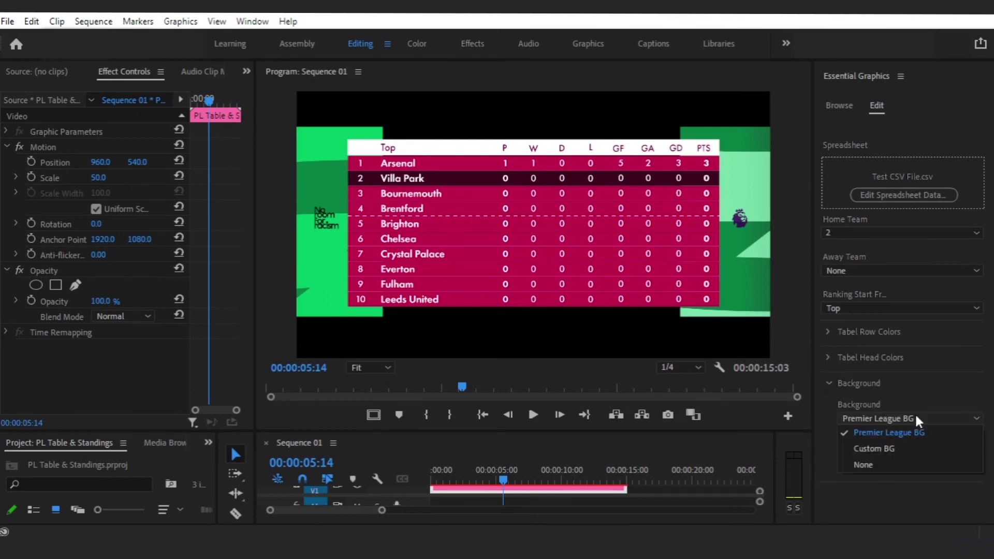
click(879, 448)
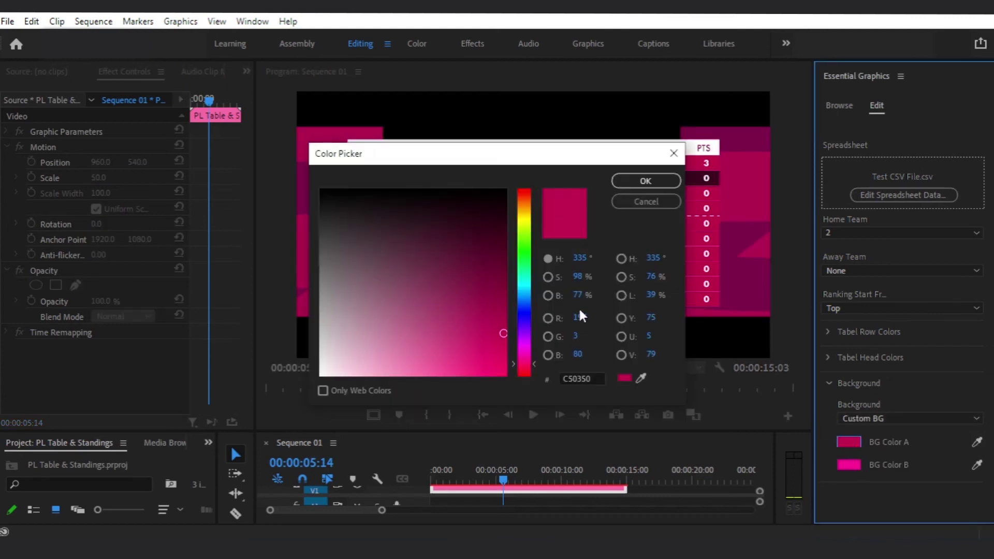
Set BG Color A of the custom background to yellow
click(522, 217)
drag(519, 220, 518, 221)
click(503, 349)
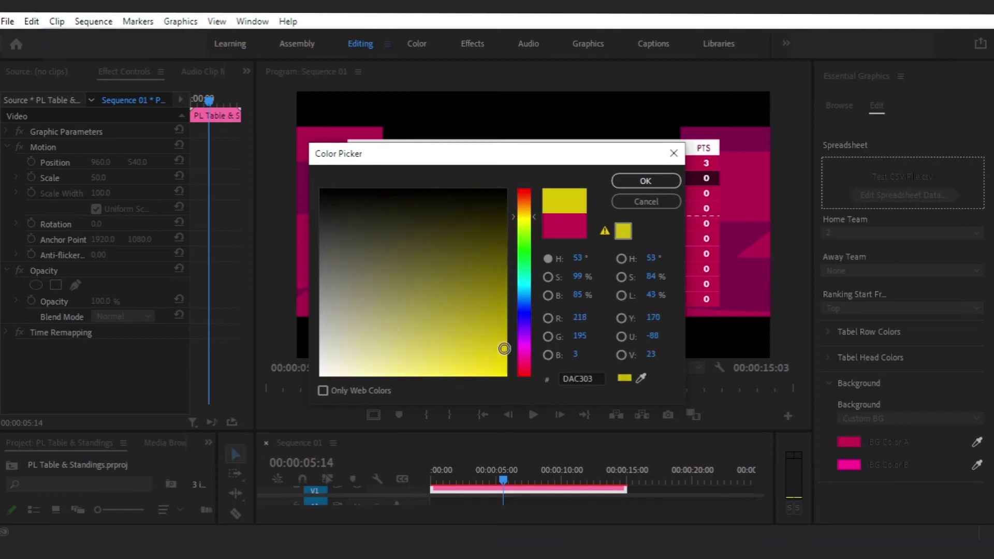
click(645, 181)
Set BG Color B to a slightly darker matching yellow
click(849, 465)
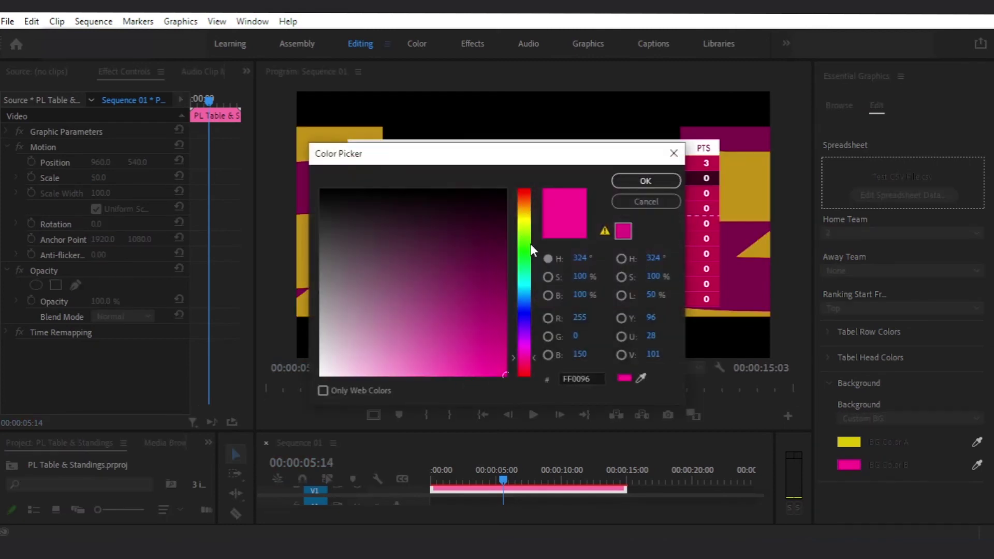
drag(524, 222, 518, 216)
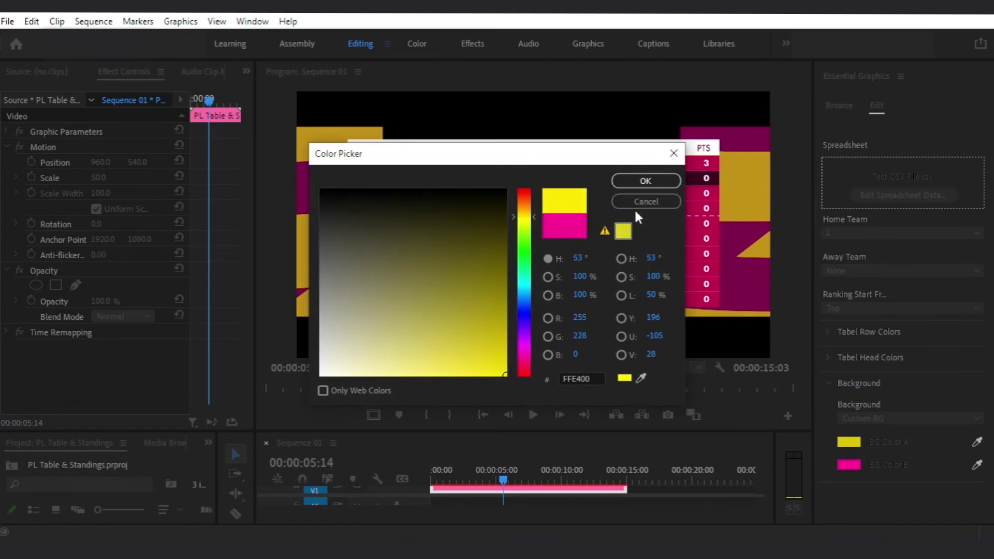
drag(504, 327, 504, 352)
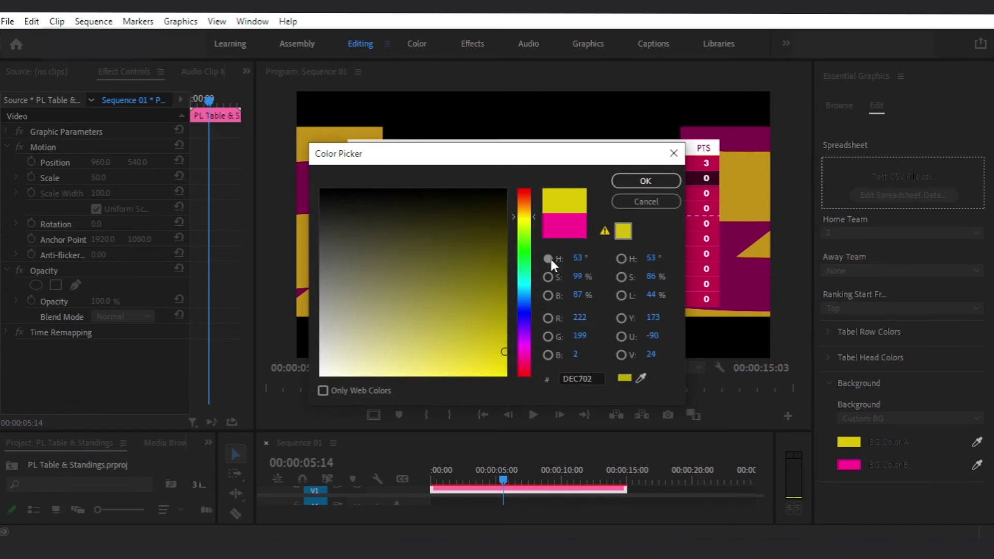
click(624, 182)
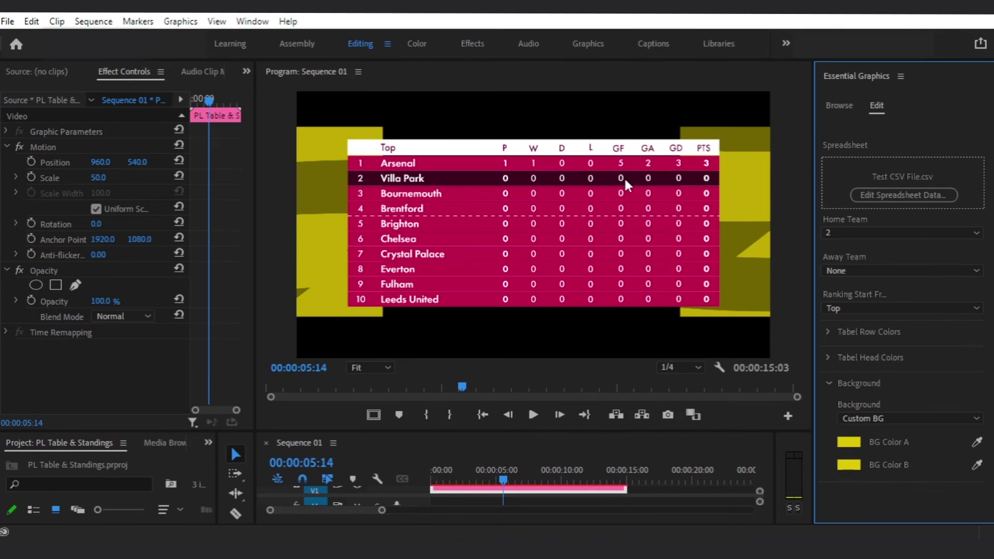